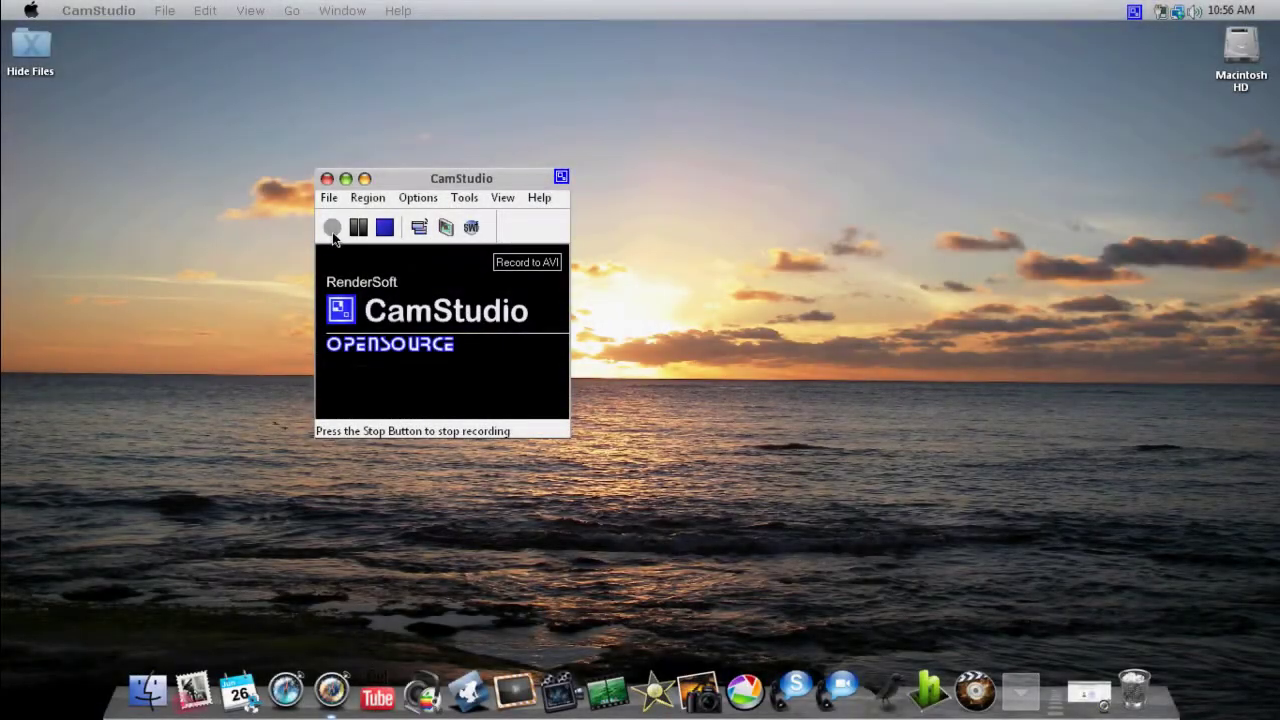
Start the screen recording and bring up CamStudio's Video Options dialog
left_click(333, 228)
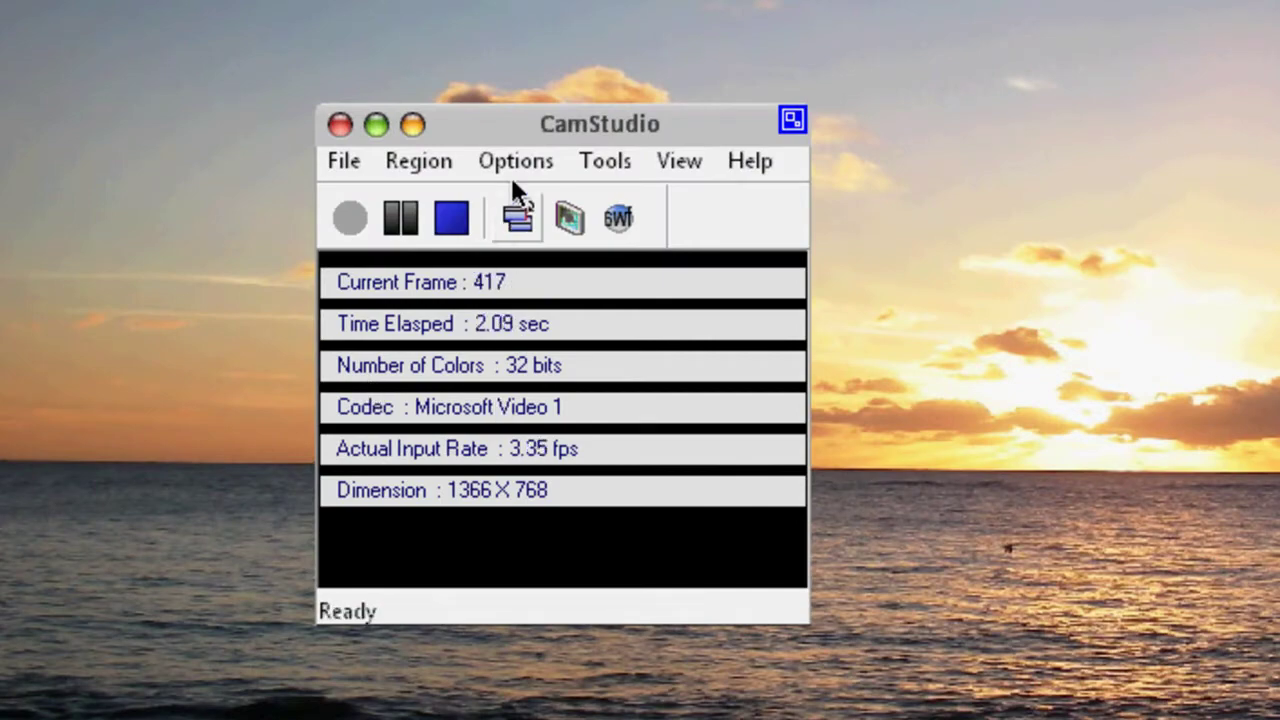
left_click(514, 171)
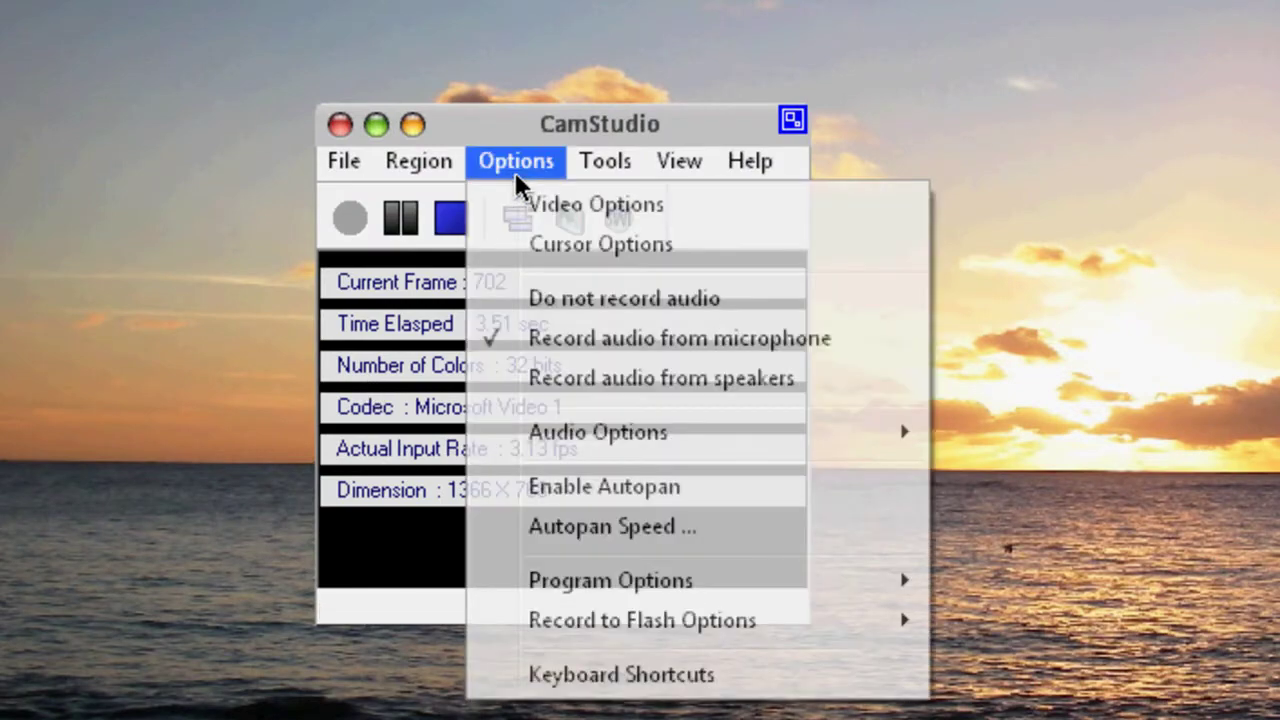
left_click(608, 202)
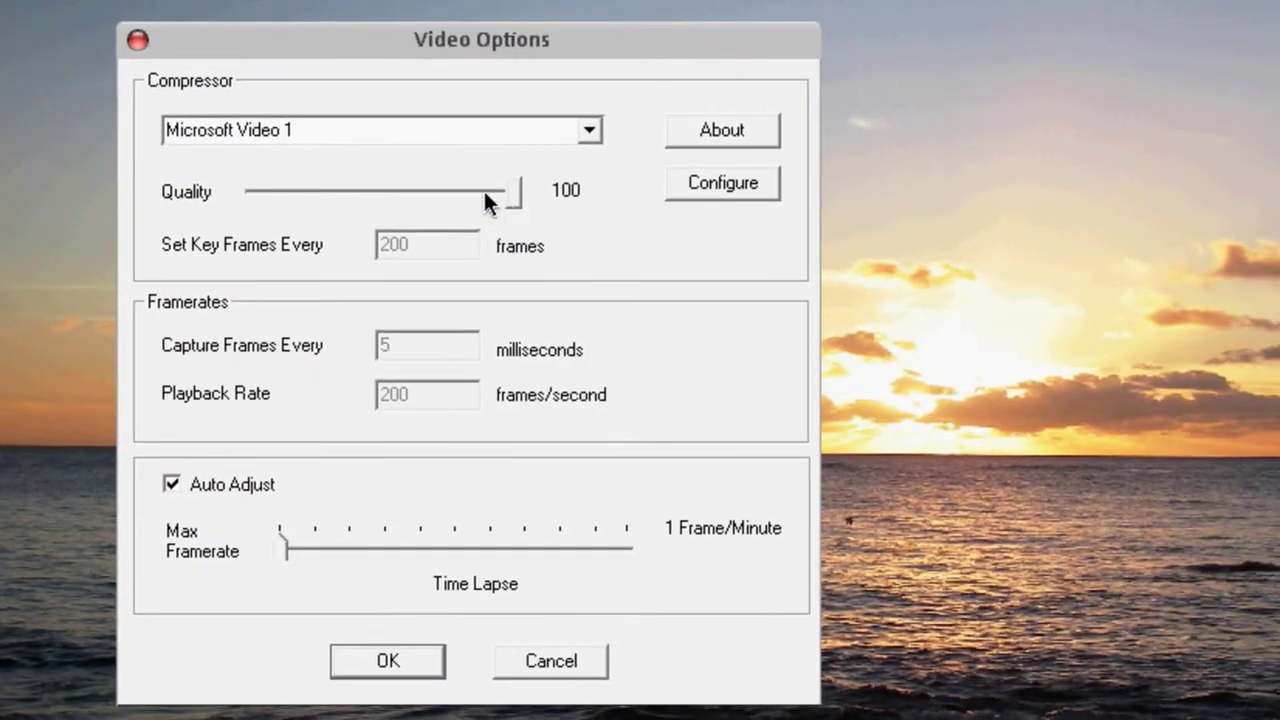
Move the compressor Quality slider through 62 and 71, ending at the maximum 100
left_click(445, 190)
left_click(432, 190)
left_click_drag(411, 193, 431, 194)
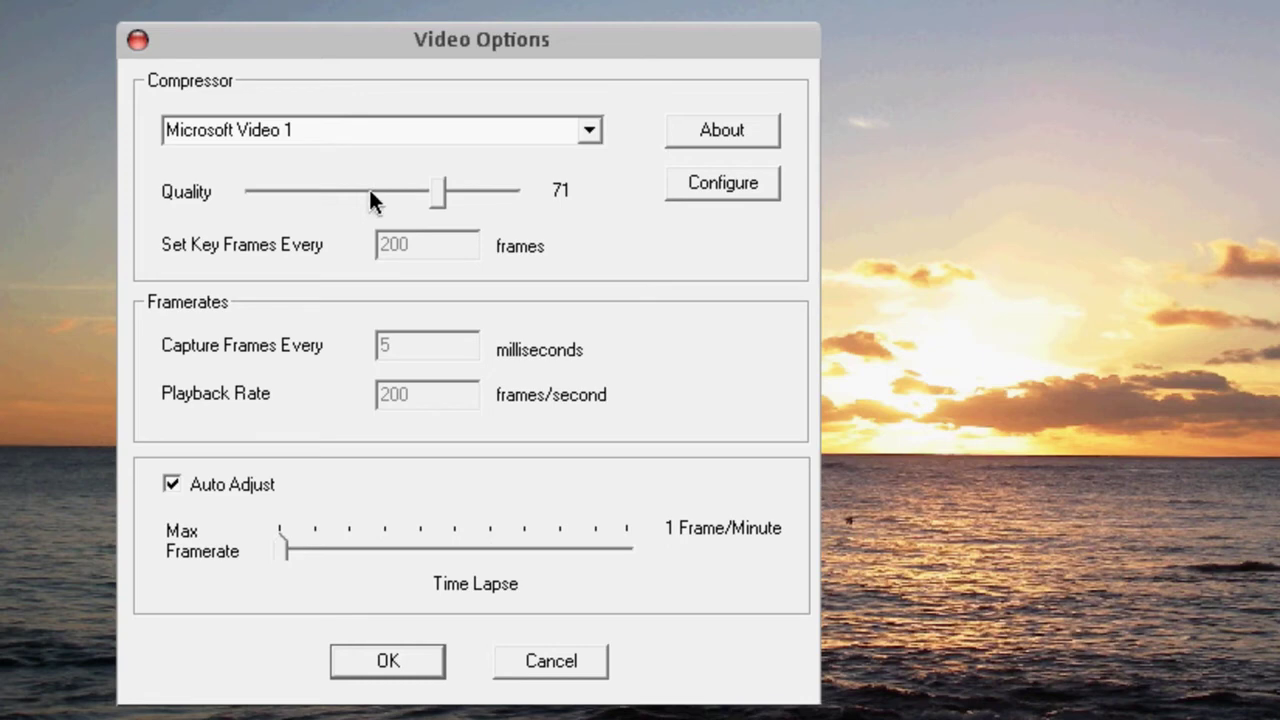
left_click_drag(440, 192, 520, 192)
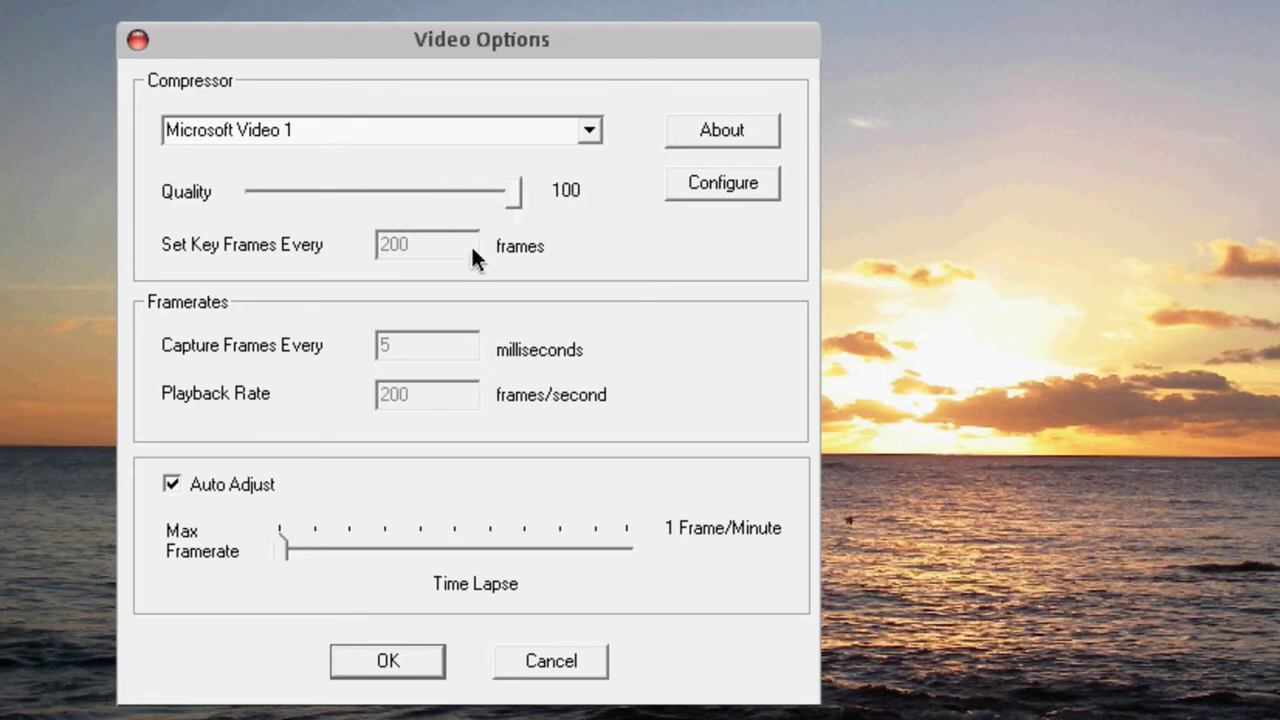